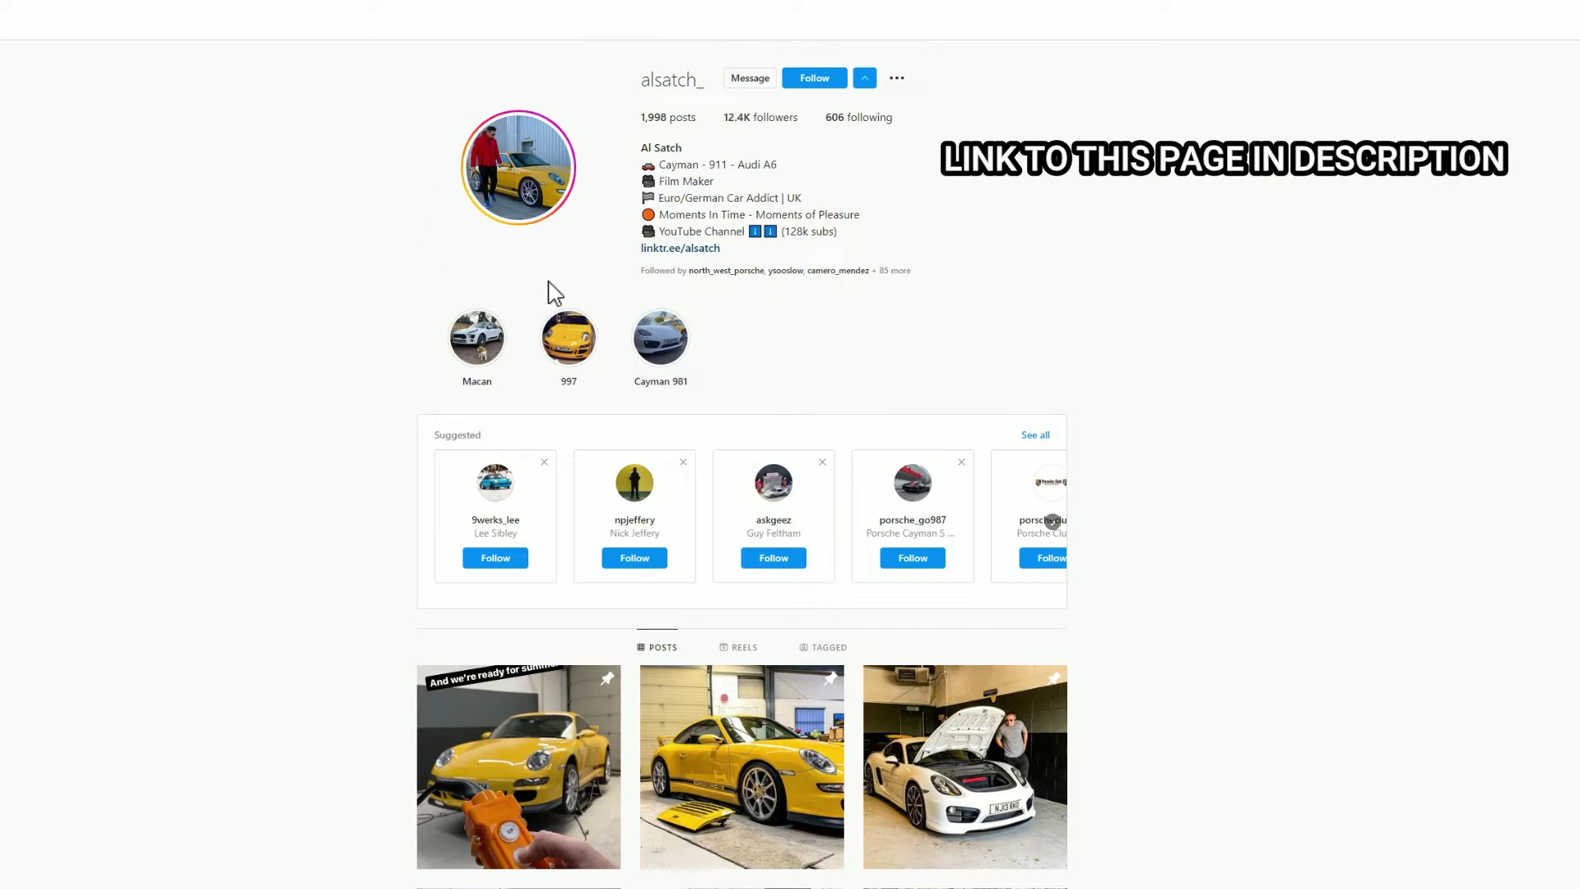
- Follow the car enthusiast's Instagram profile
left_click(820, 81)
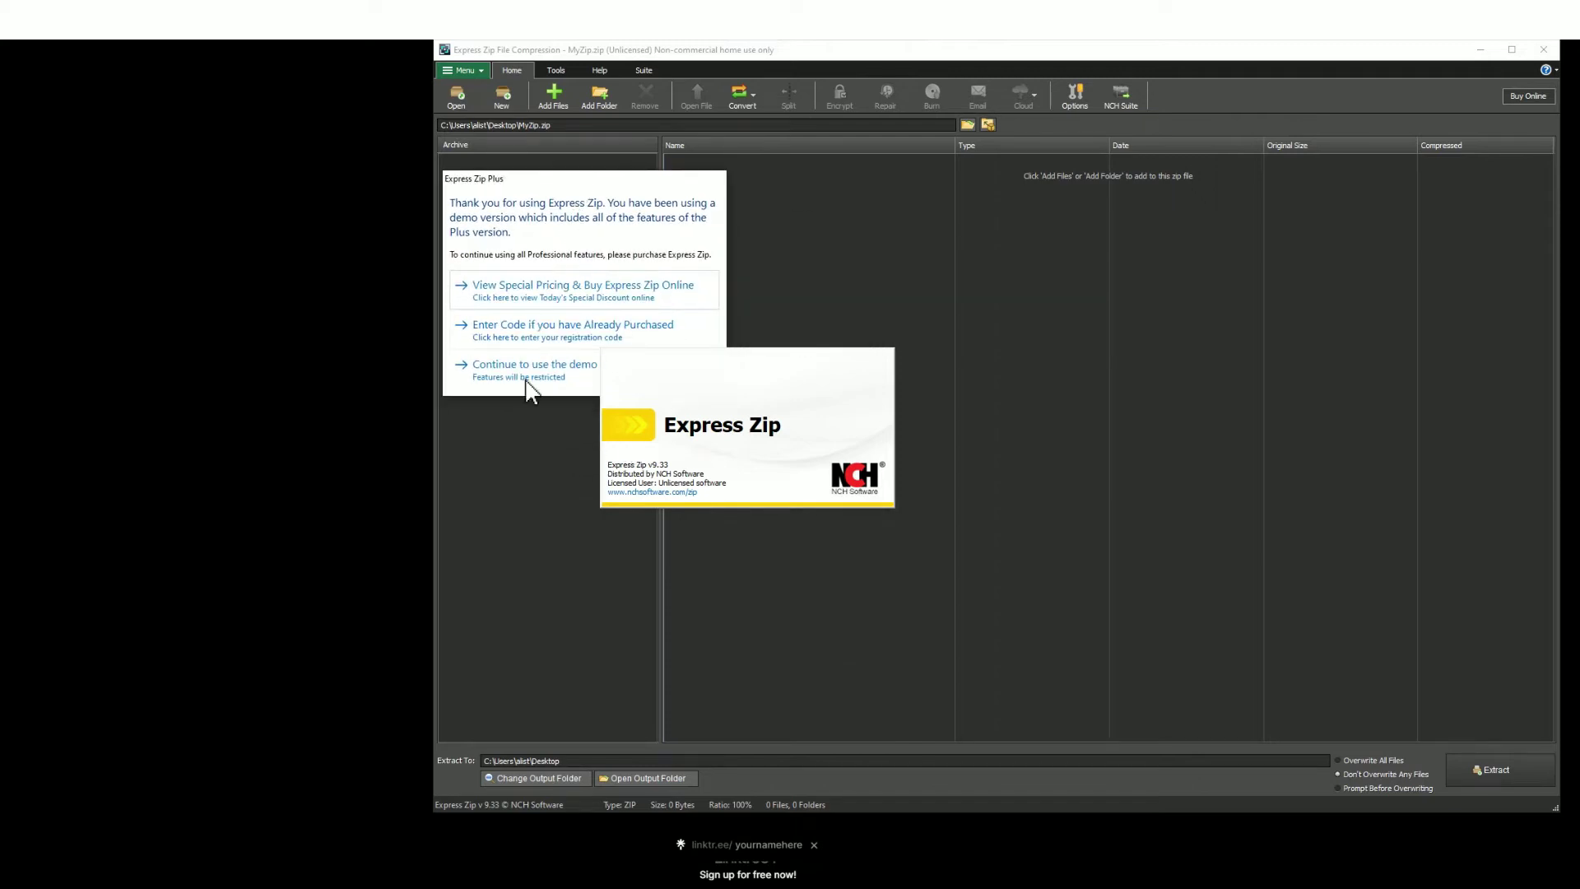
- Extract the iCarsoft application with the Express Zip demo and open its output folder
left_click(526, 379)
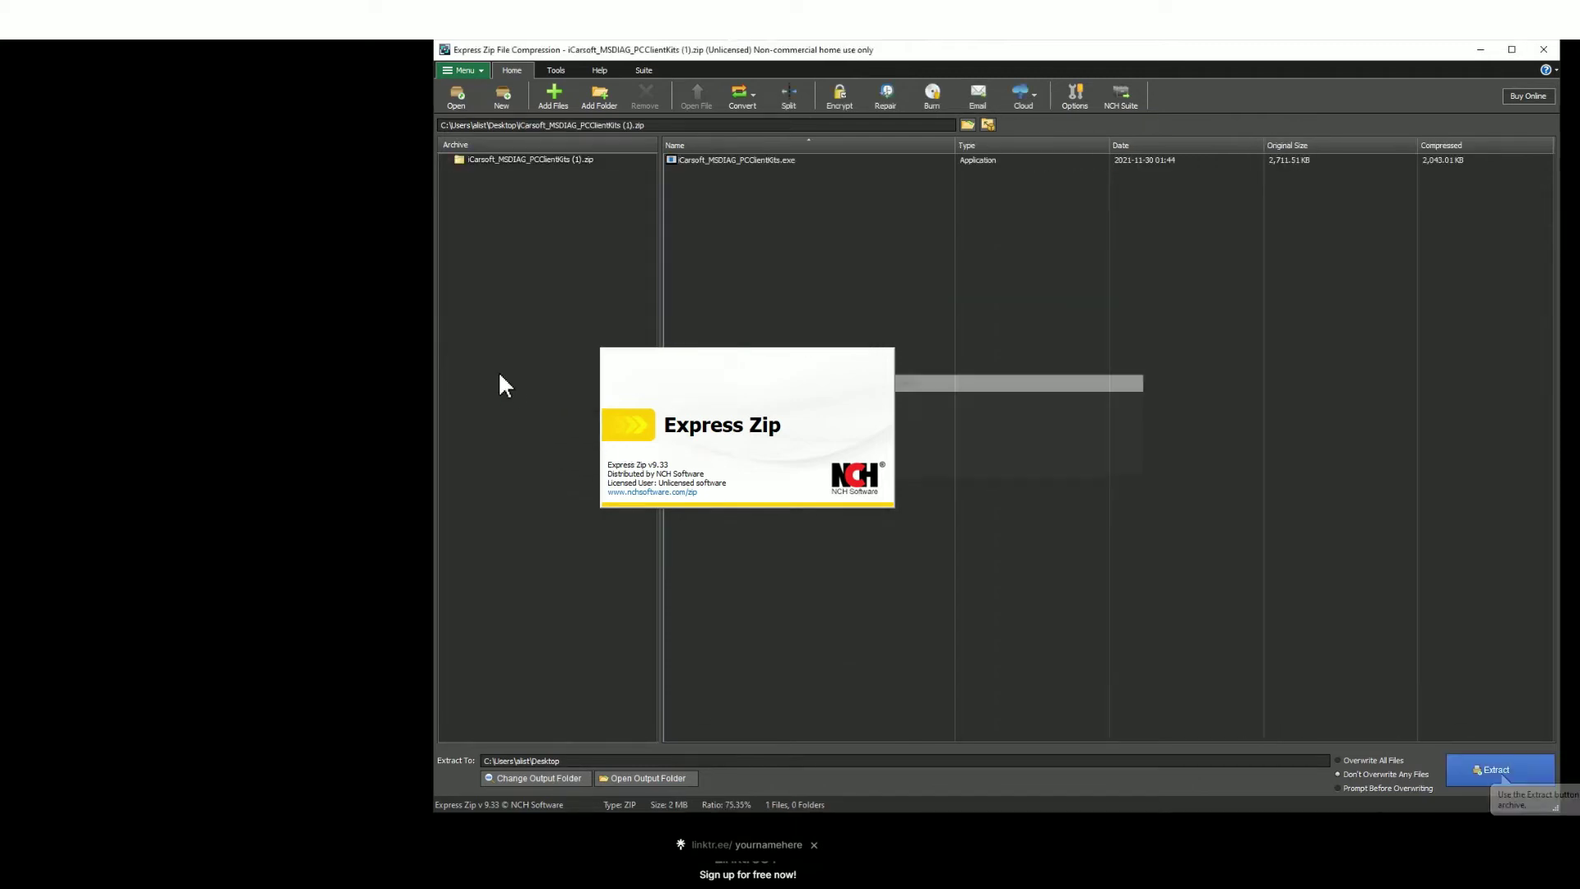
left_click(1502, 768)
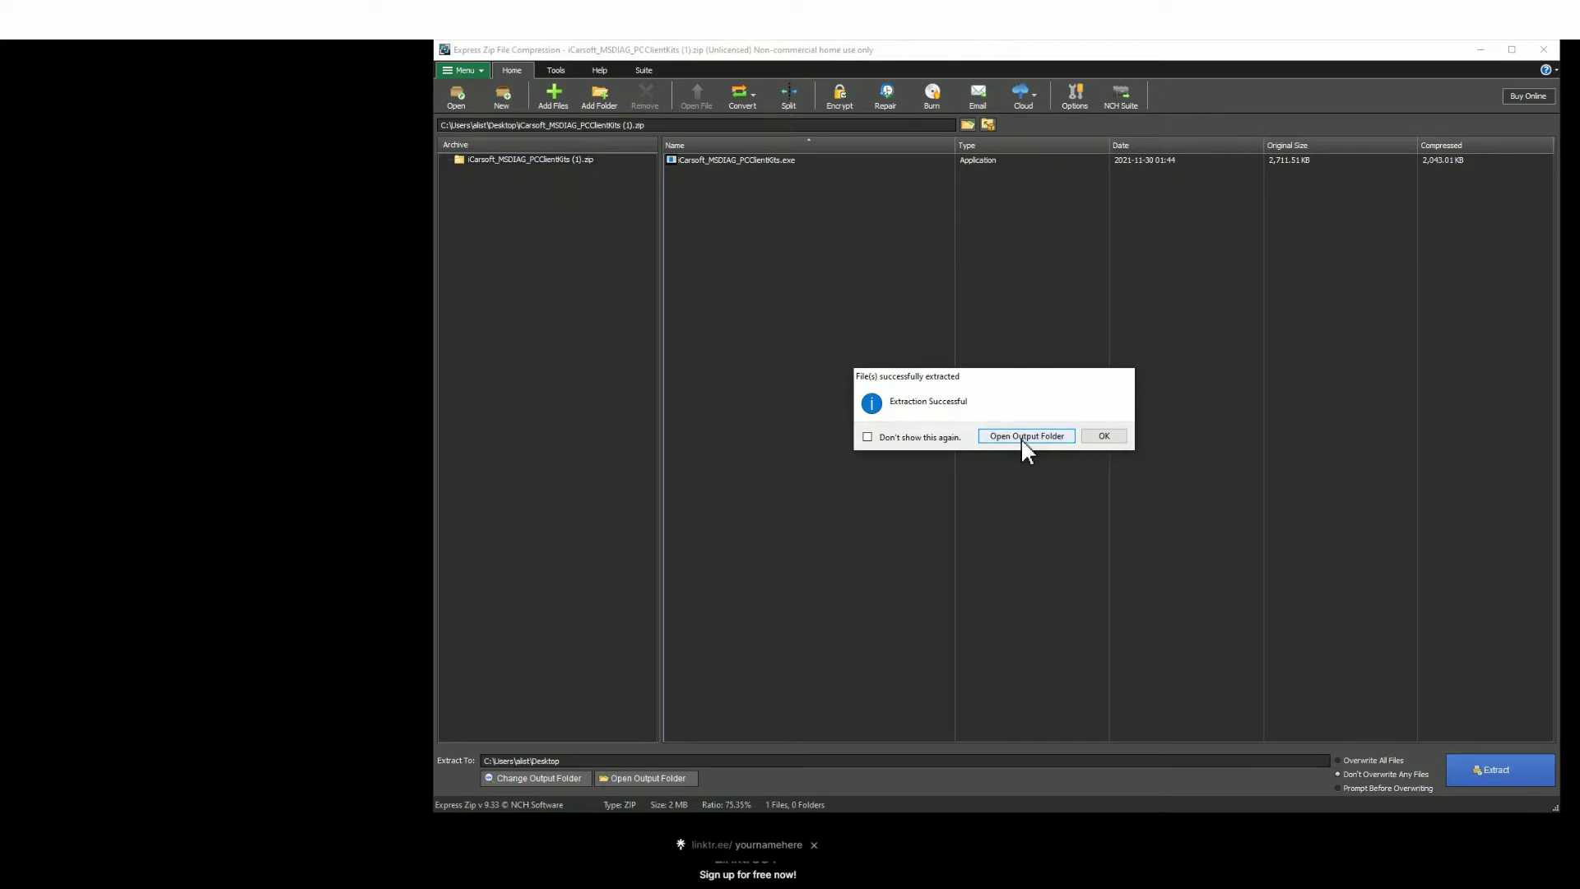
left_click(1021, 438)
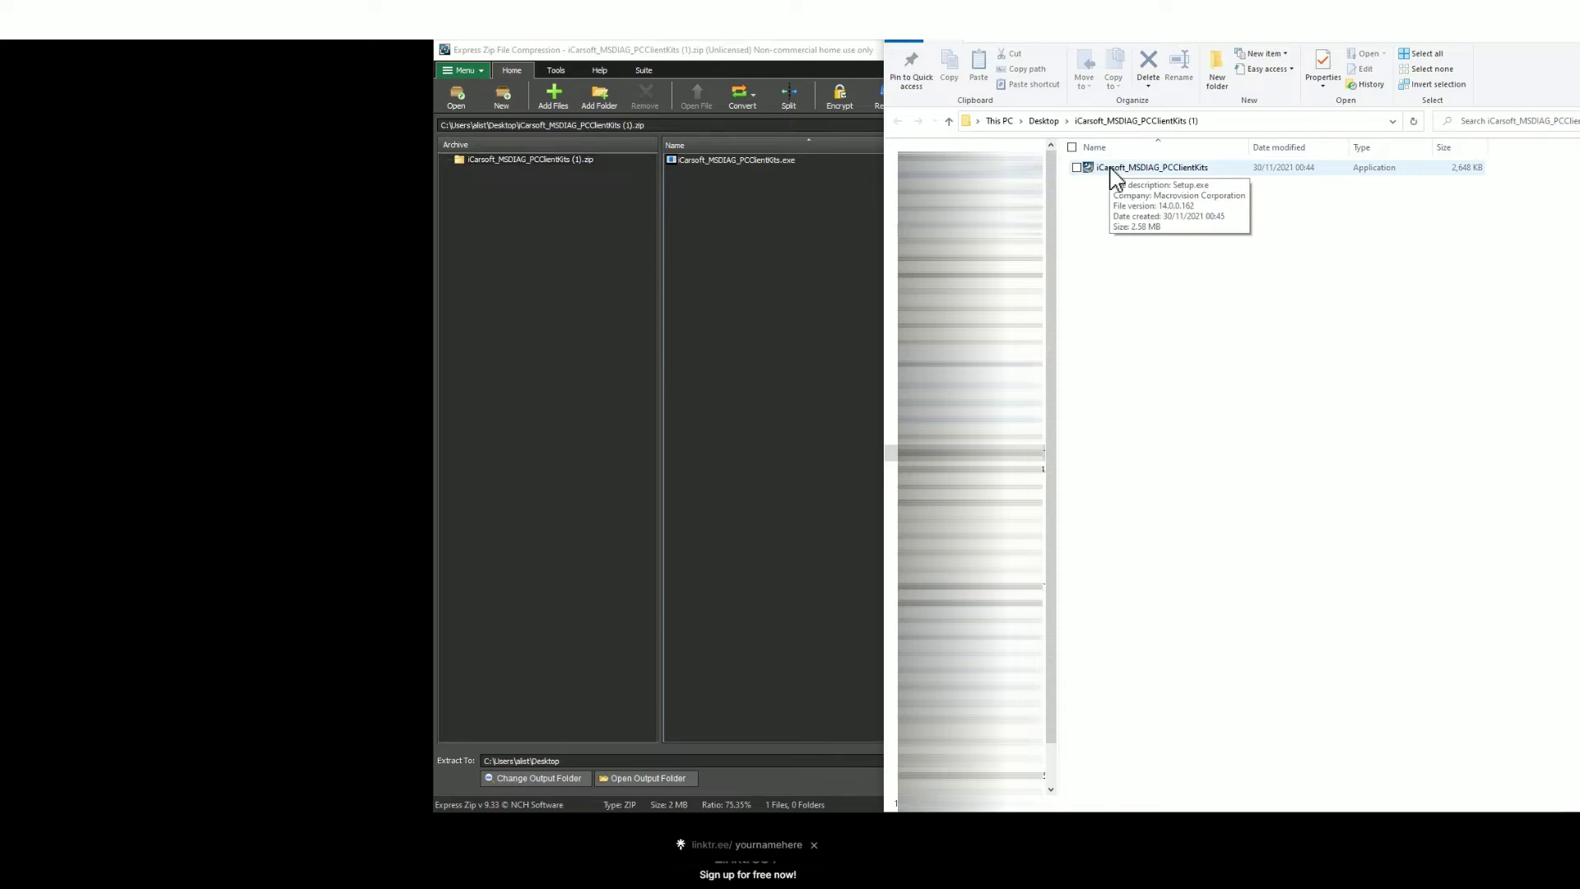
- Install iCarsoft_MSDIAG_PCClientKits into the default destination folder and finish the wizard
left_click(1173, 180)
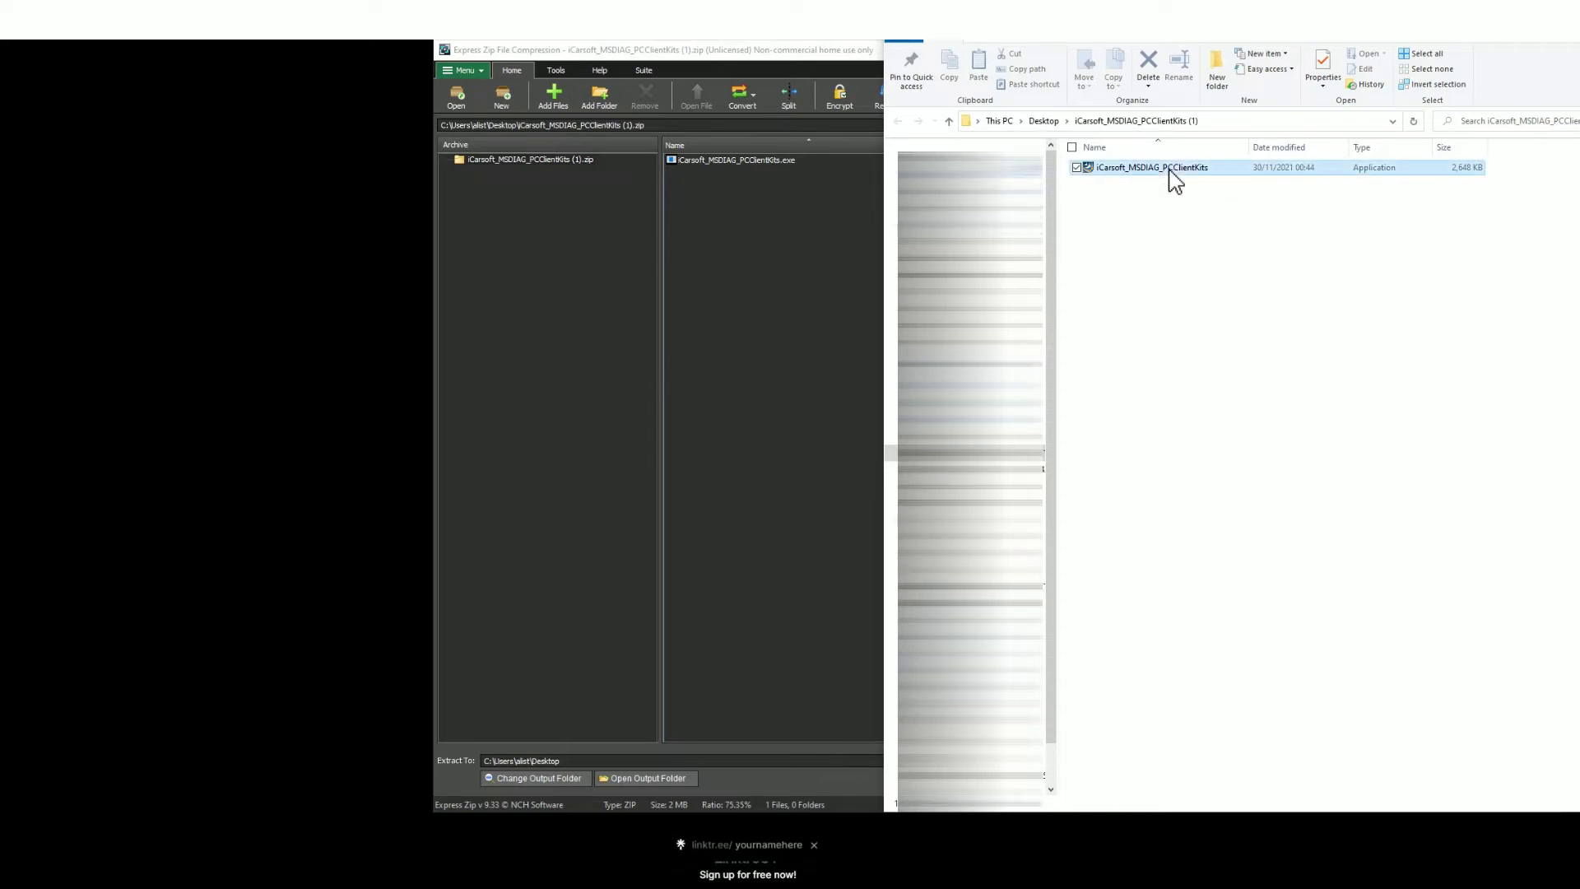
double_click(1173, 180)
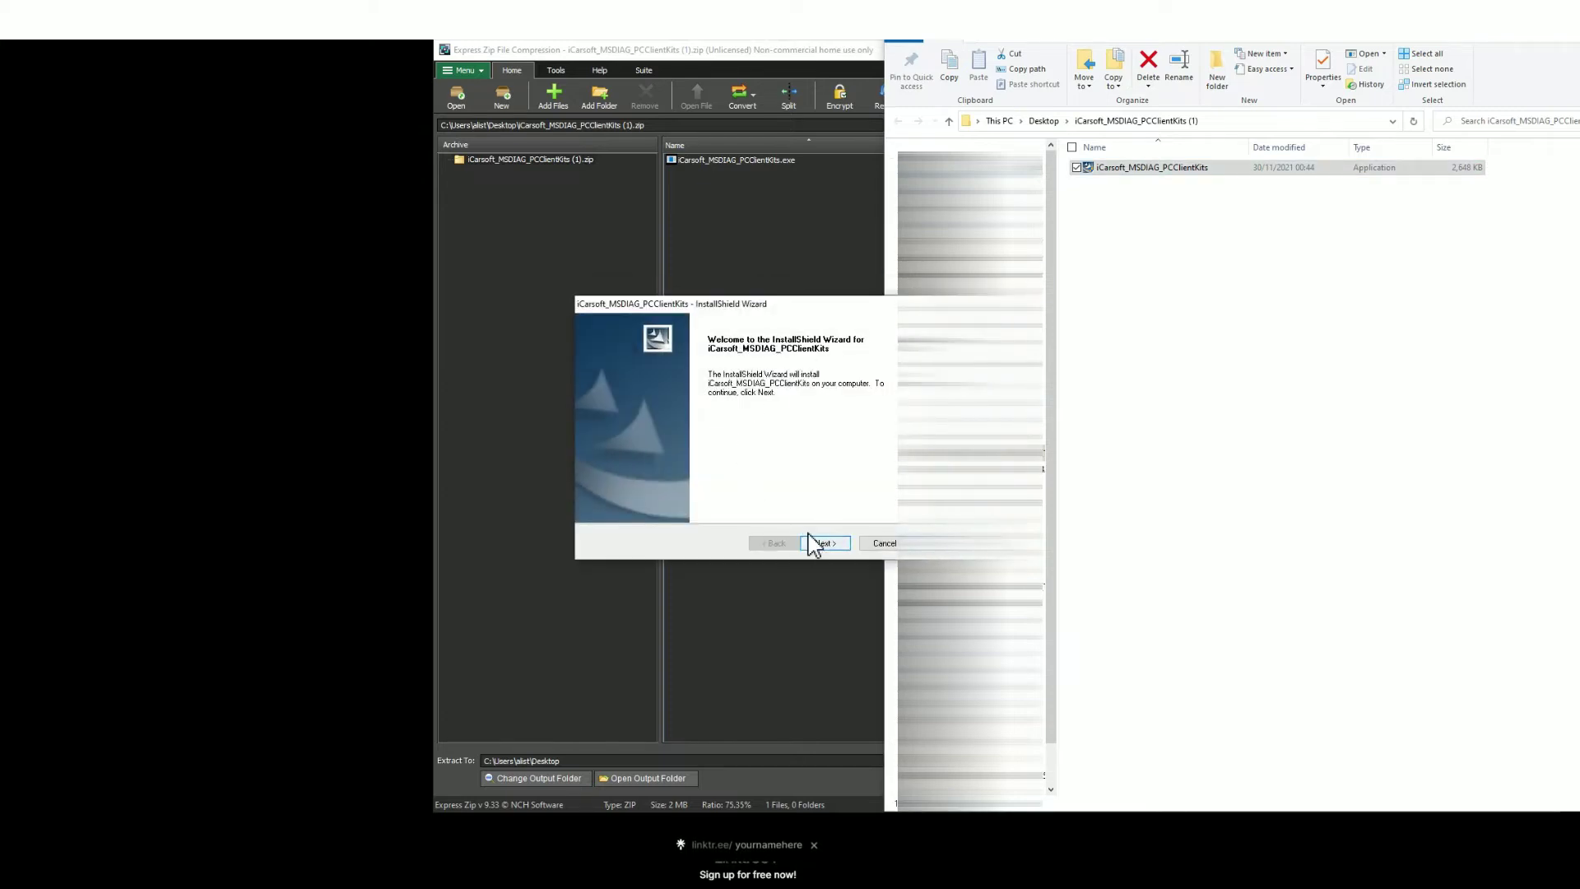
left_click(823, 544)
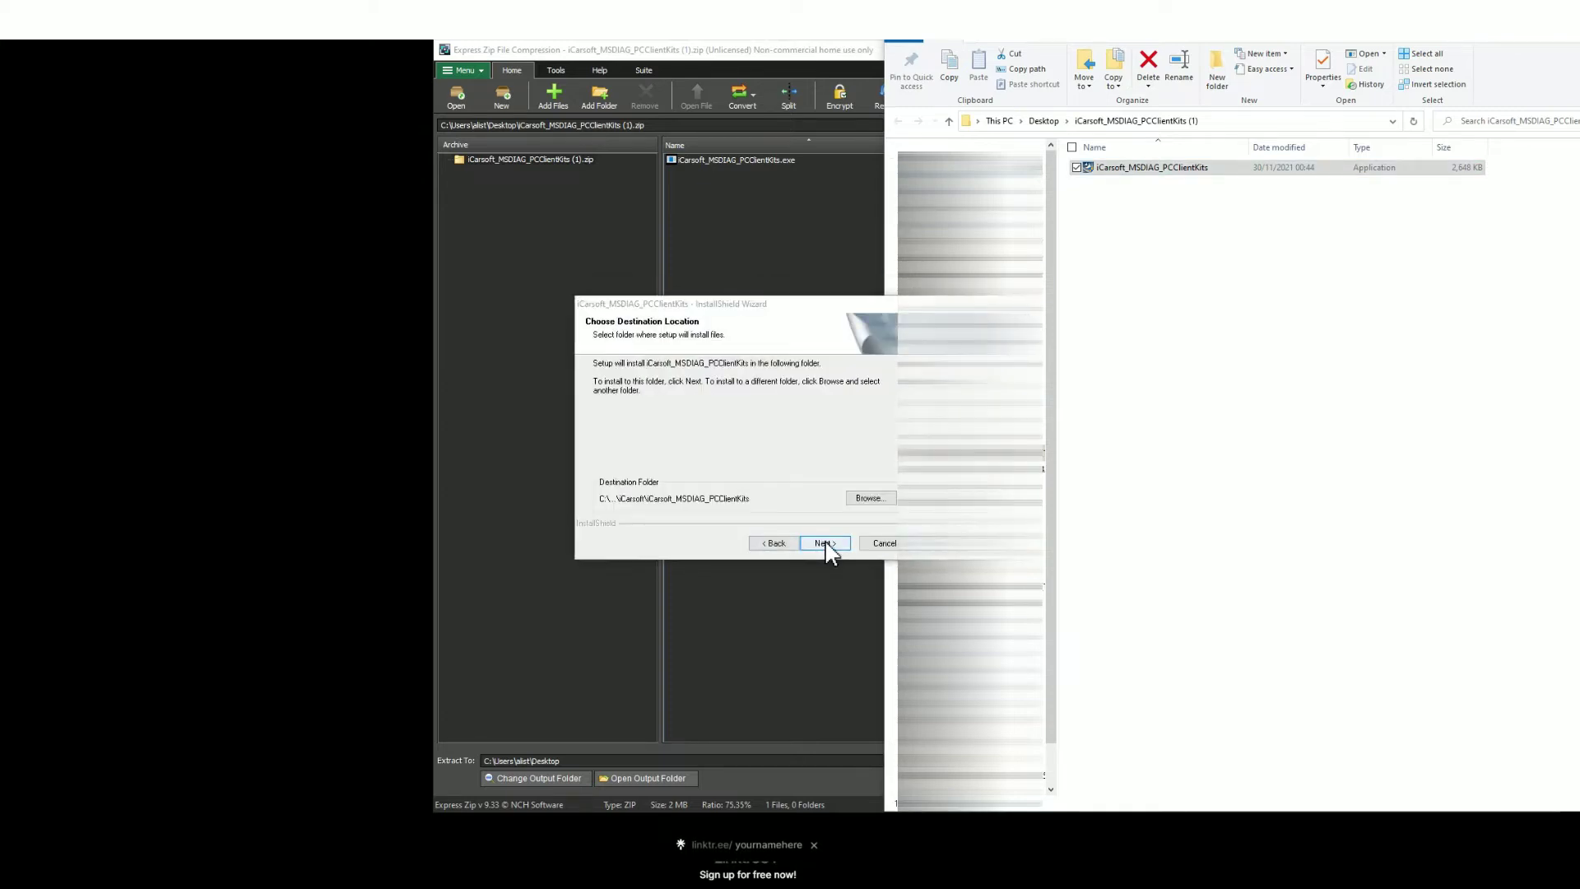
left_click(825, 545)
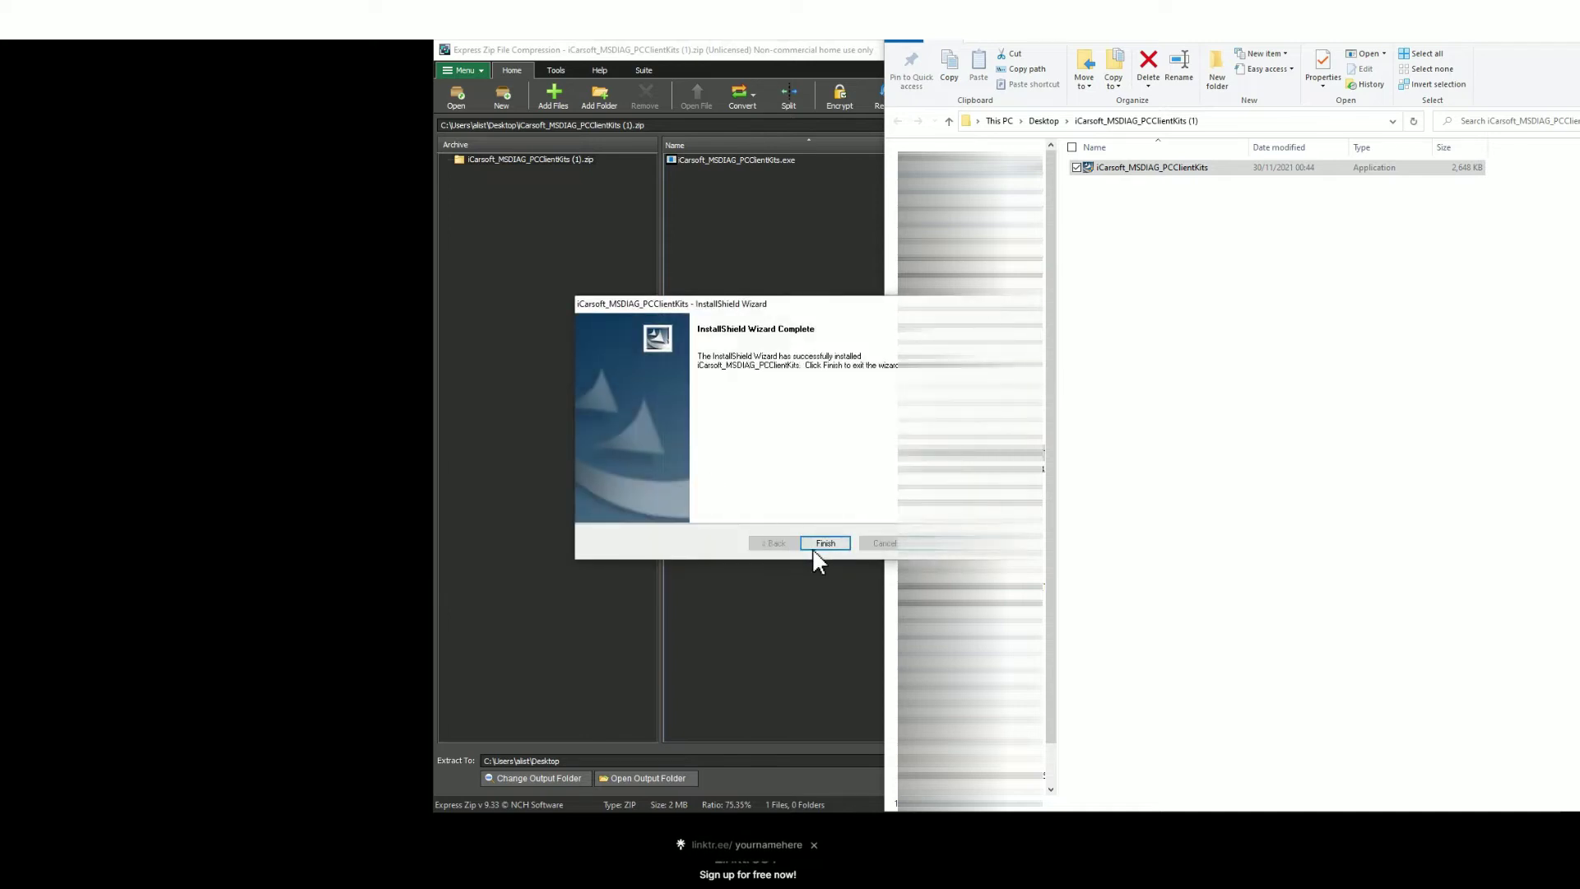
left_click(824, 543)
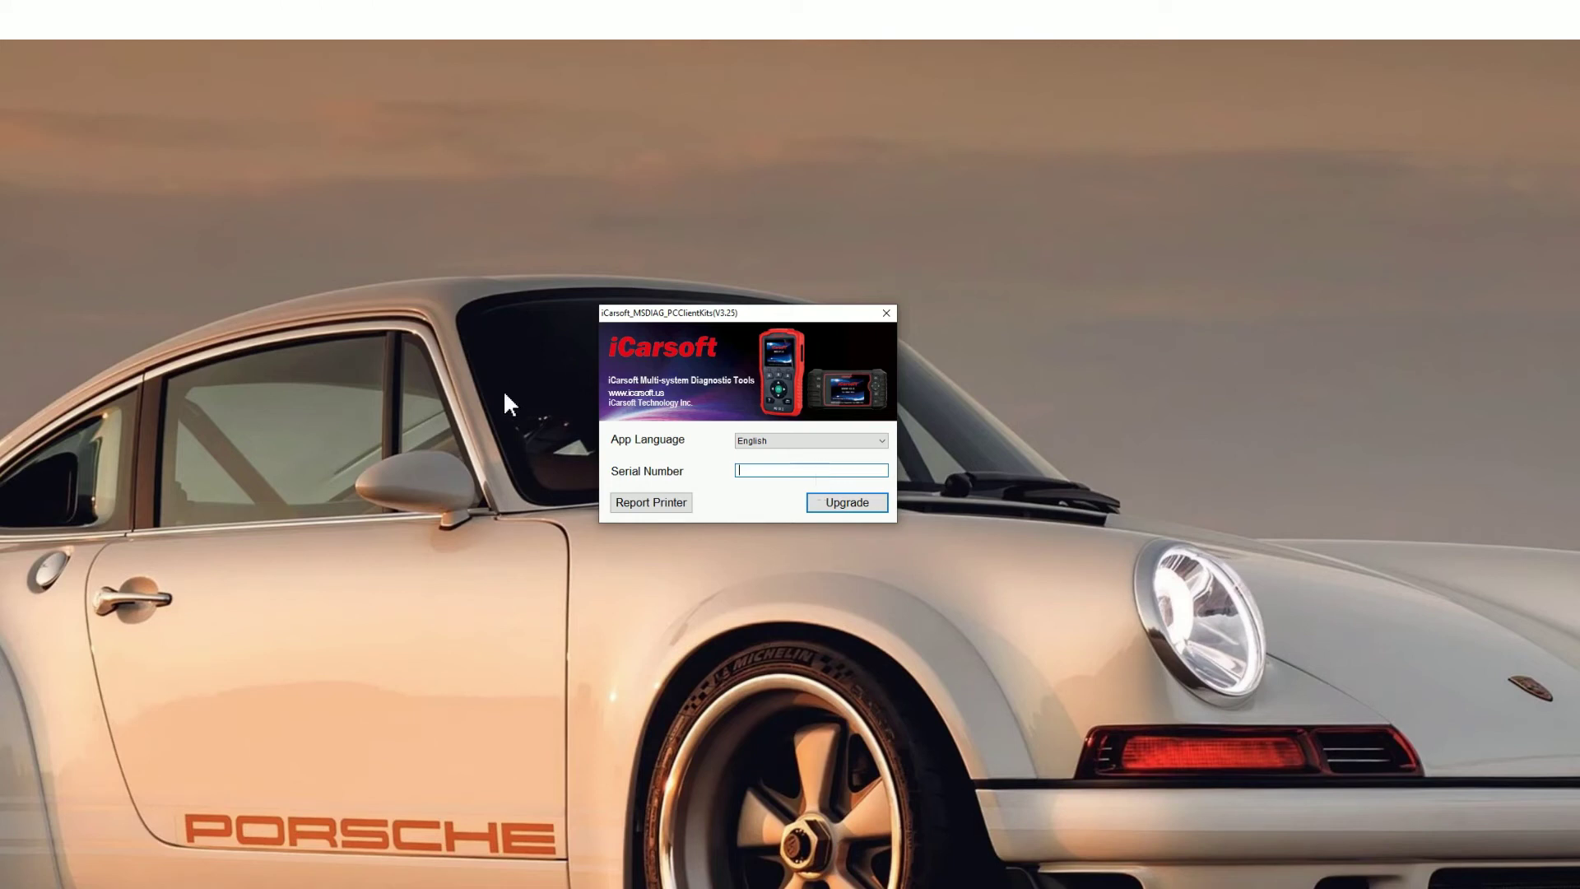
- Enter the device serial number, start the upgrade, and paste the registration e-mail before the UID code
left_click(761, 466)
left_click(868, 512)
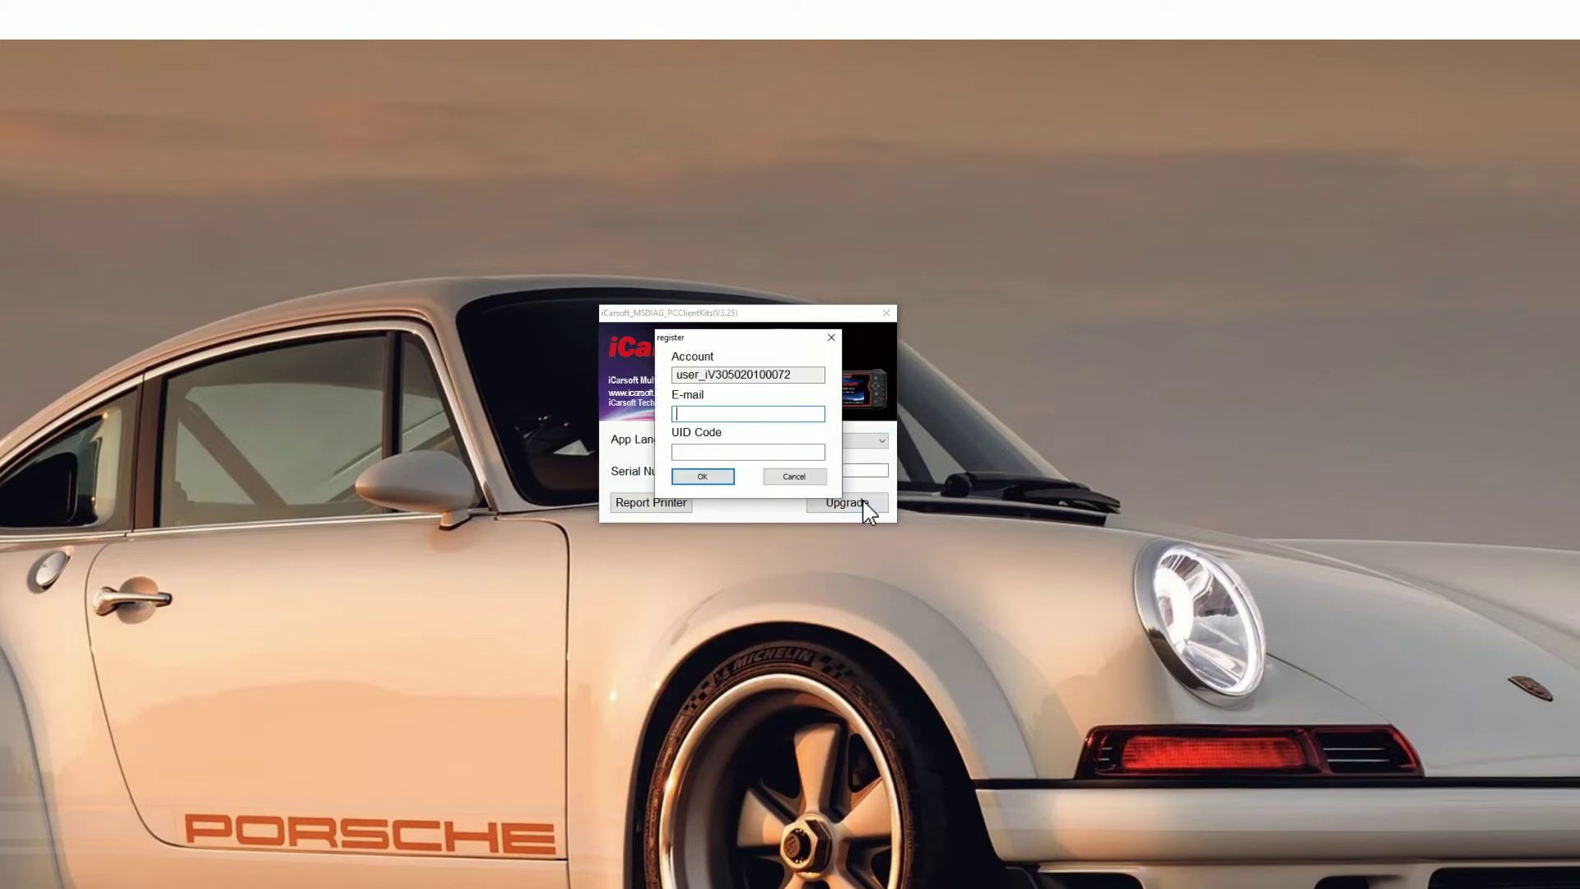
key("ctrl+v")
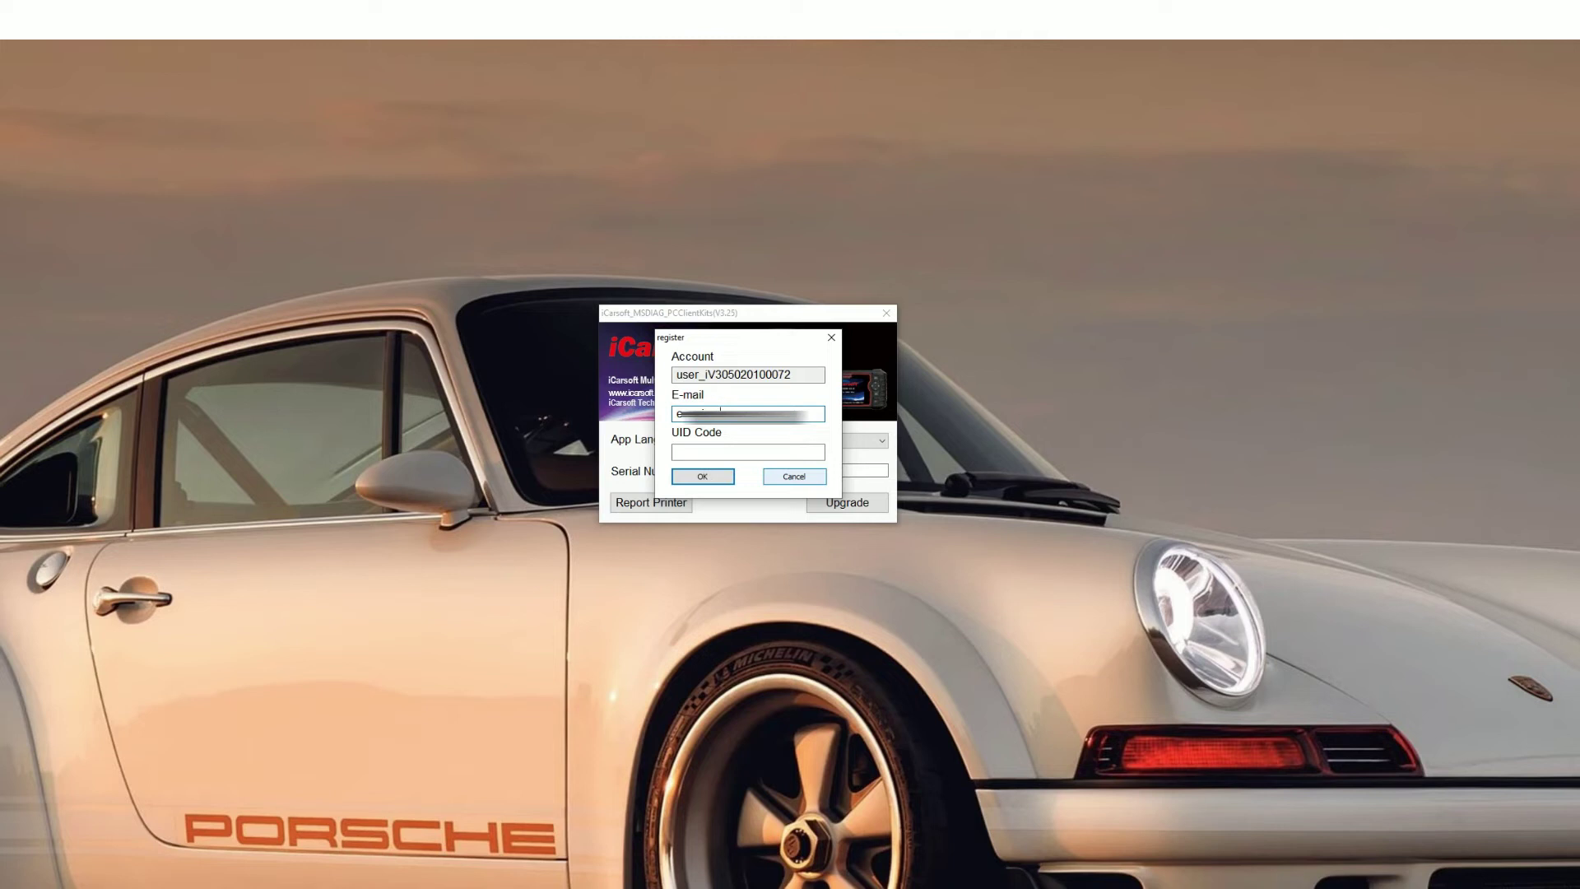
type(".com")
left_click(783, 454)
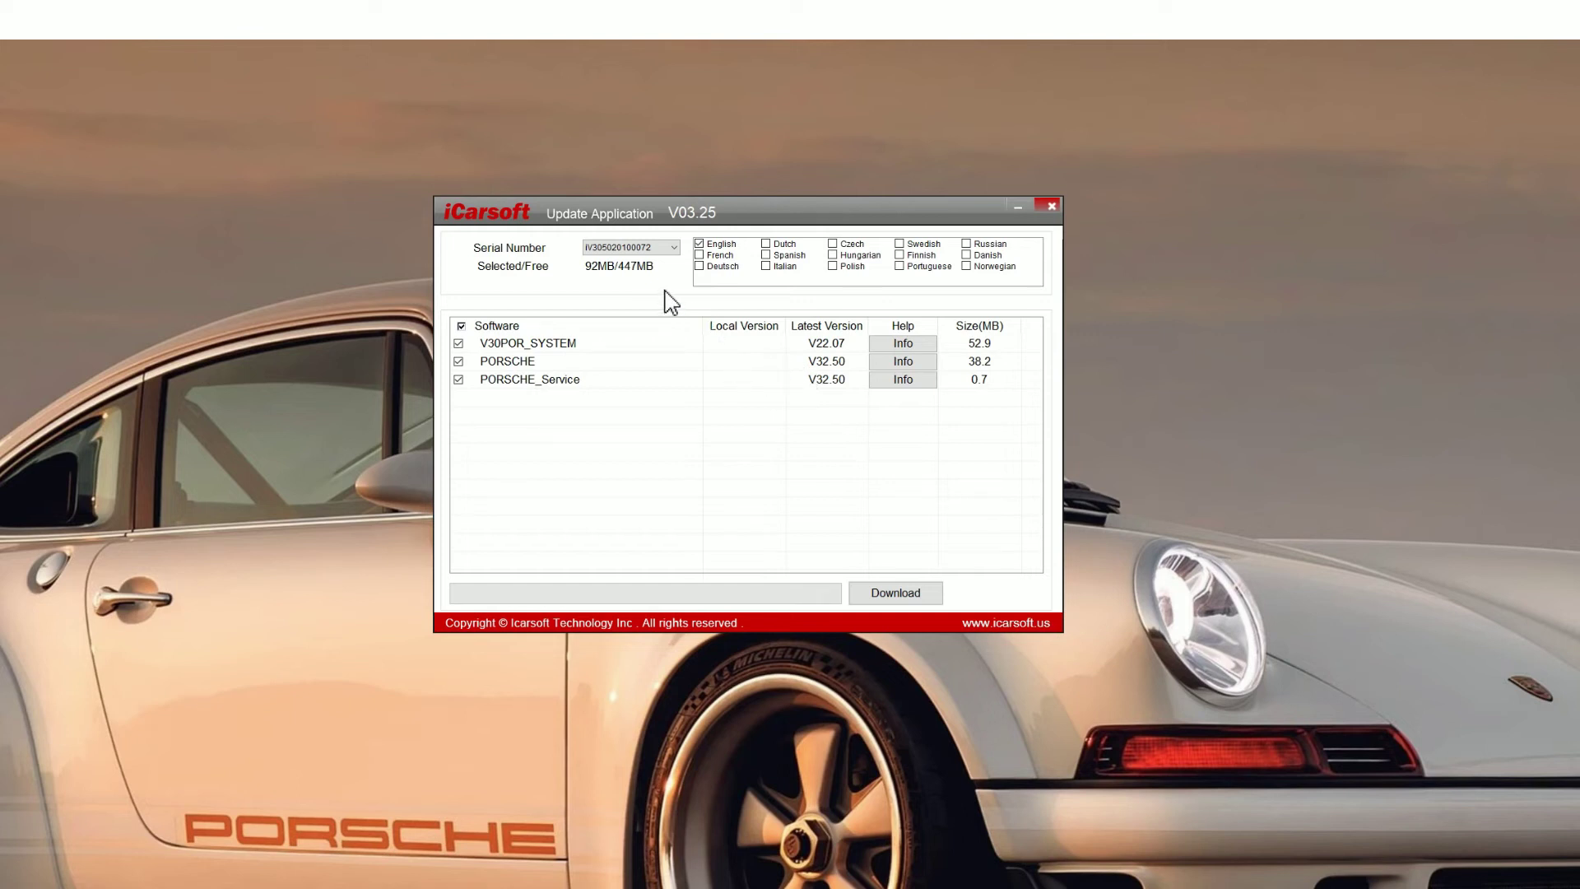
- Download the three Porsche packages, agreeing to clear the TF card
left_click(915, 604)
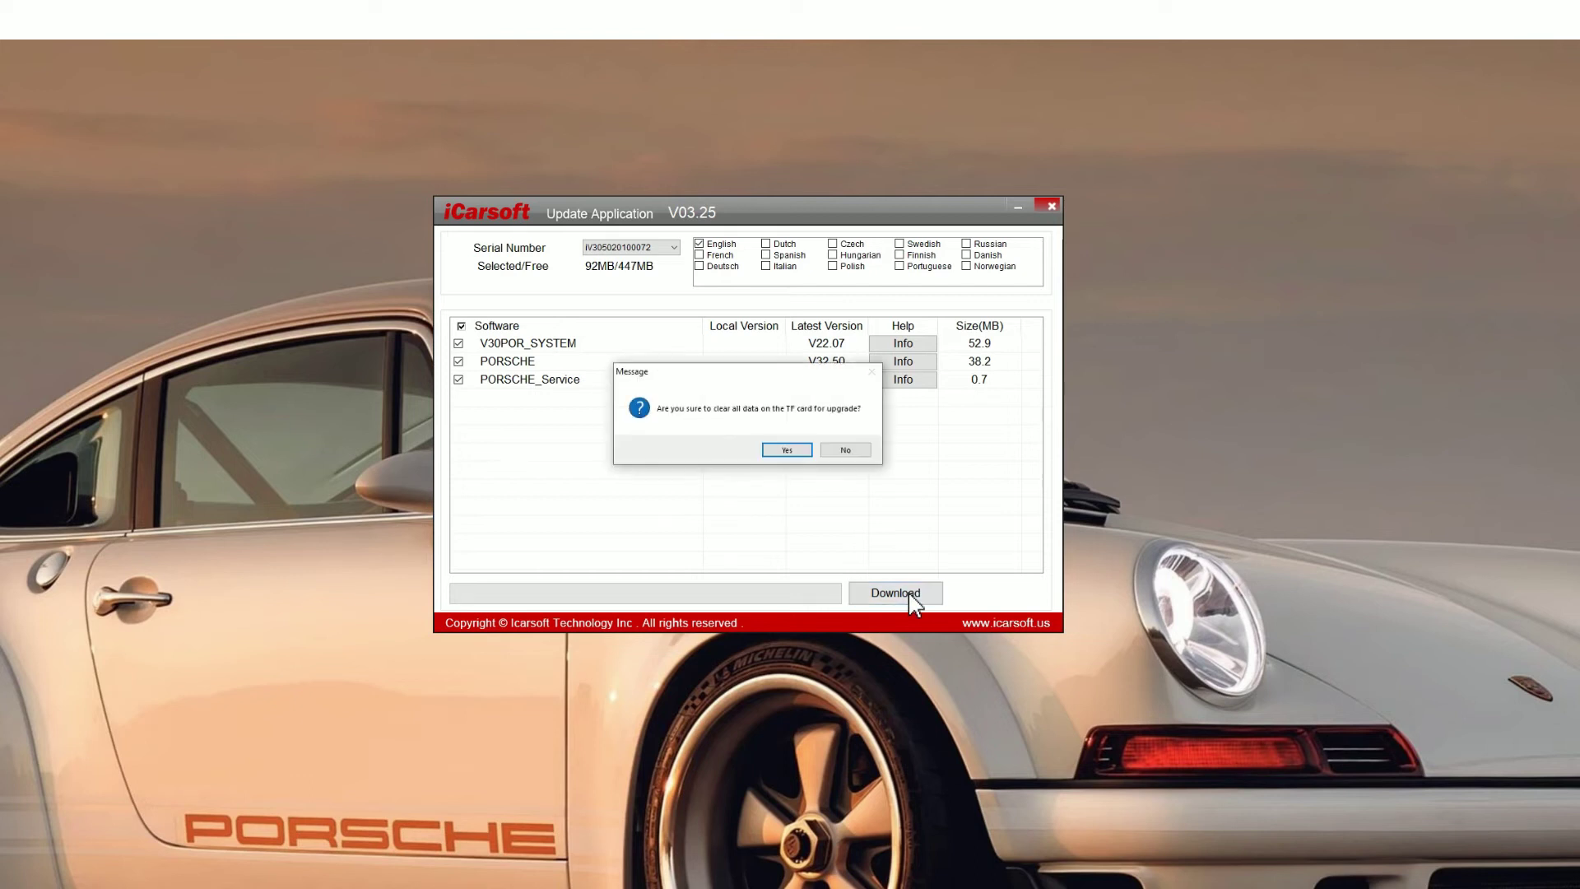
left_click(785, 450)
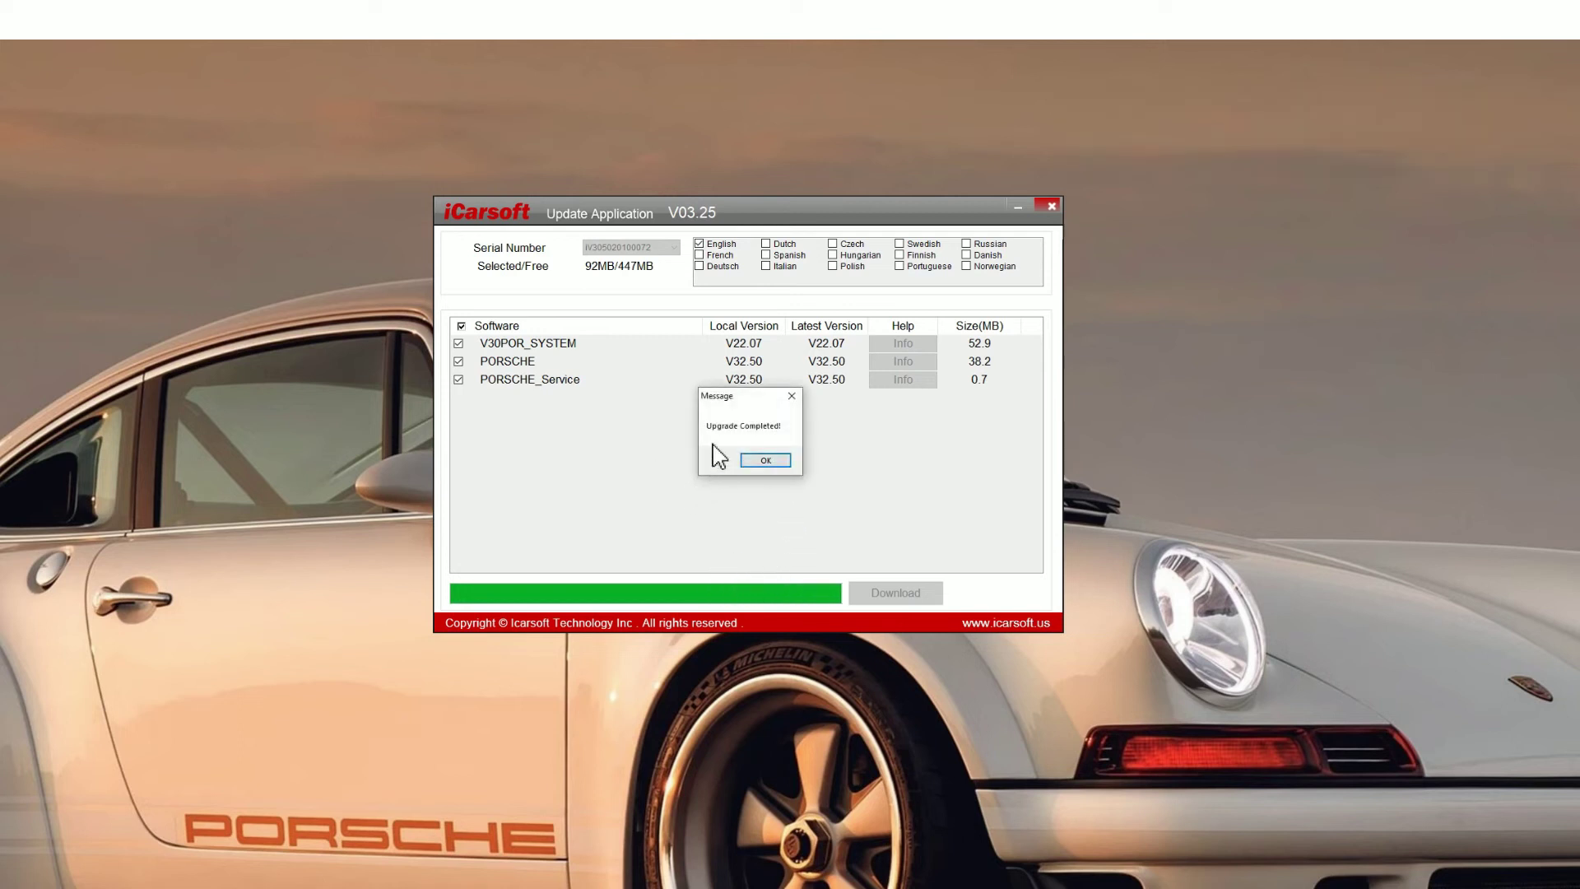
- Dismiss the Upgrade Completed notice and close the update application window
left_click(766, 461)
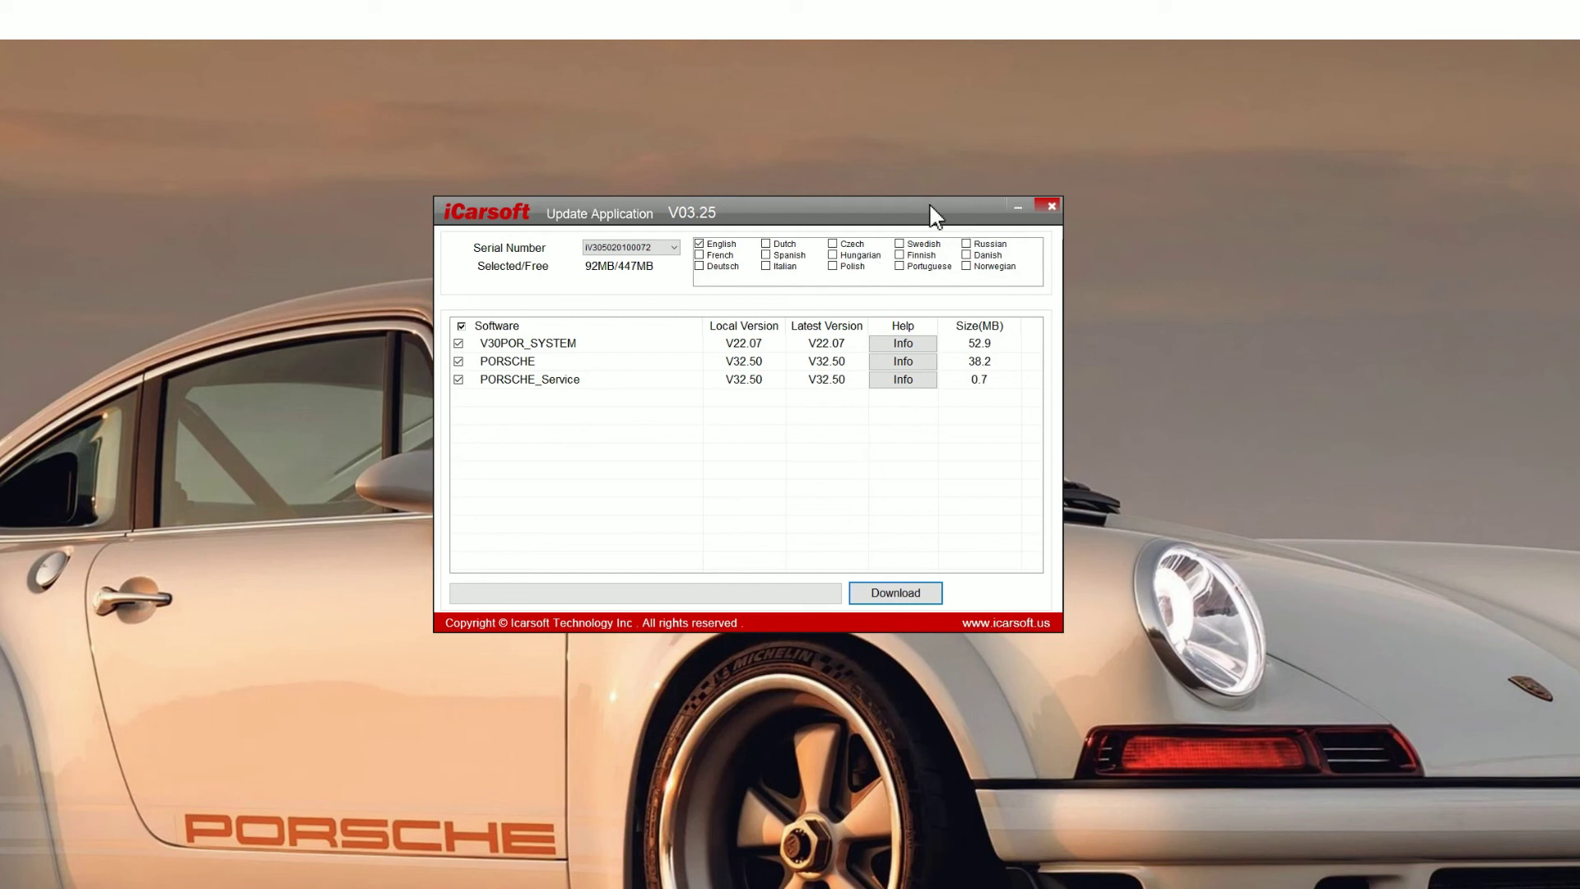
left_click(1052, 206)
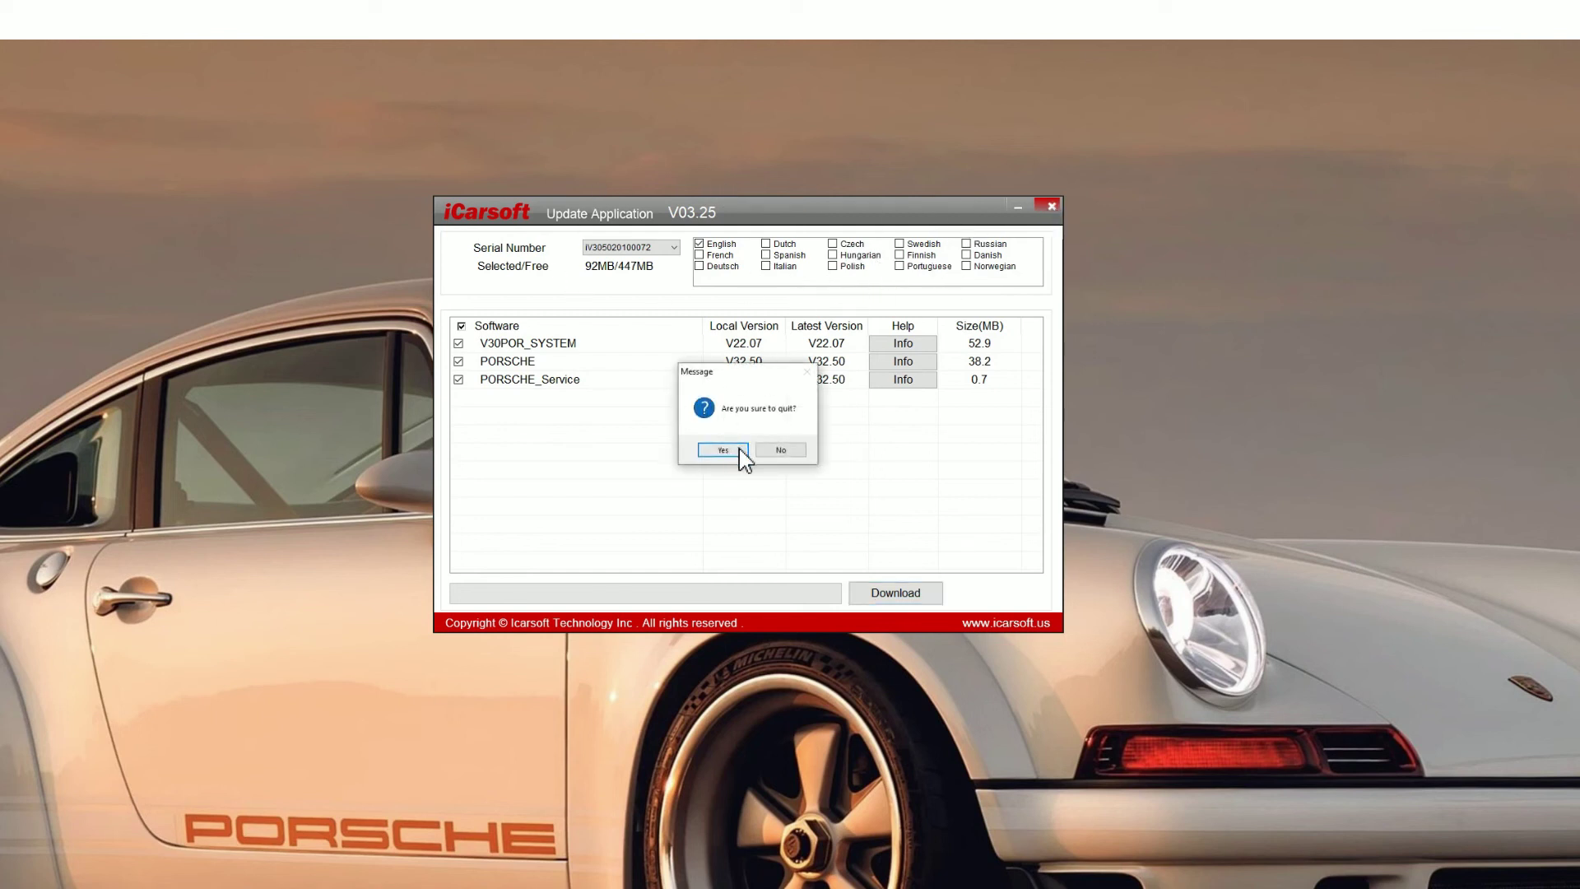